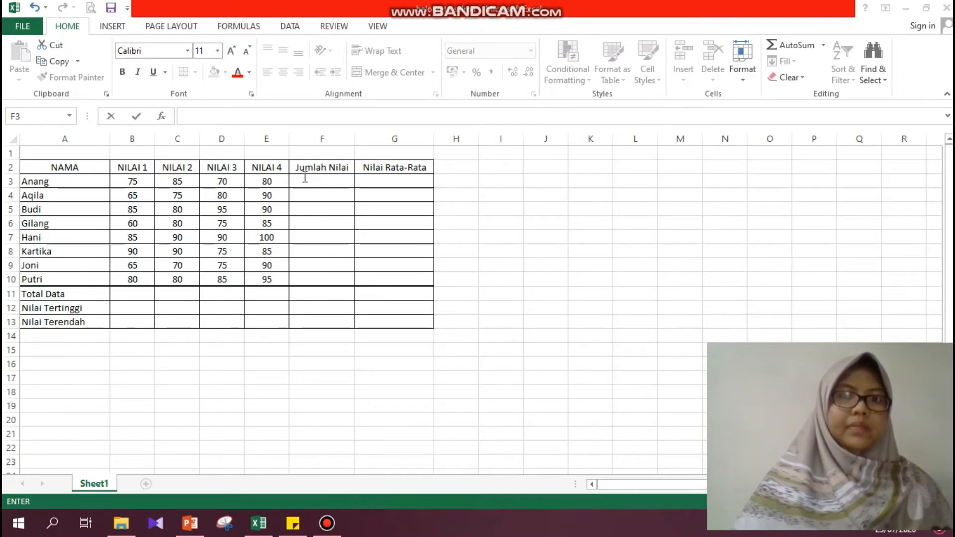
- Calculate the first student's Jumlah Nilai in F3 with the formula =SUM(B3:E3)
{"action": "left_click", "coordinate": [305, 181]}
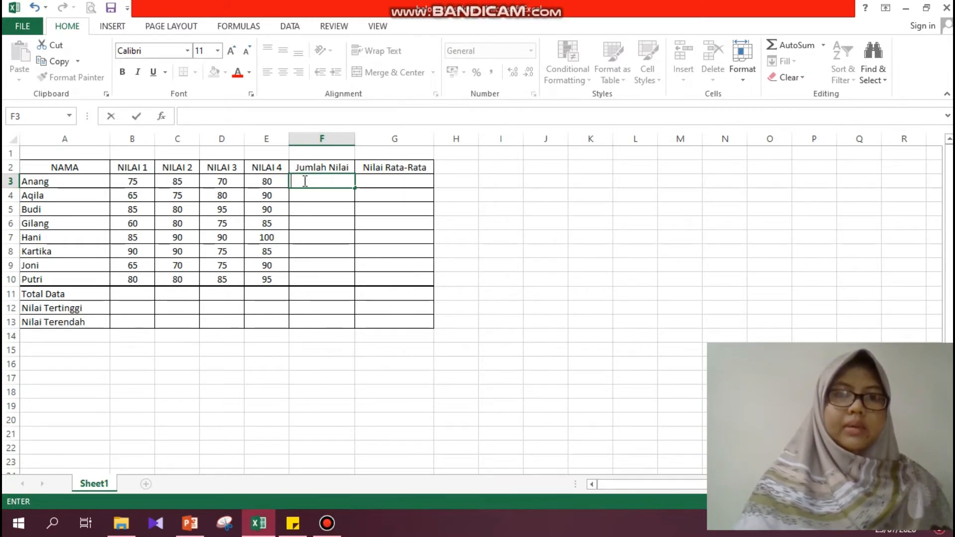
{"action": "type", "text": "="}
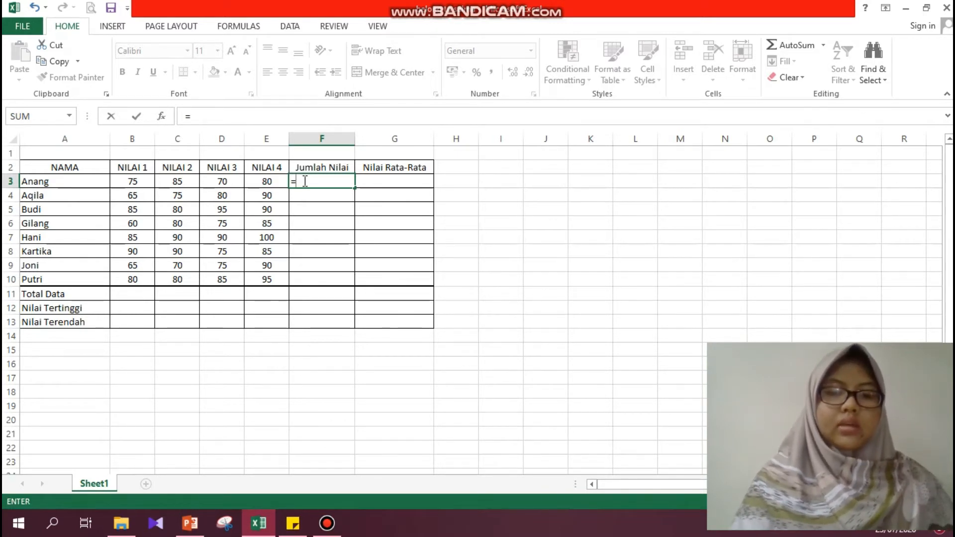
{"action": "type", "text": "sum"}
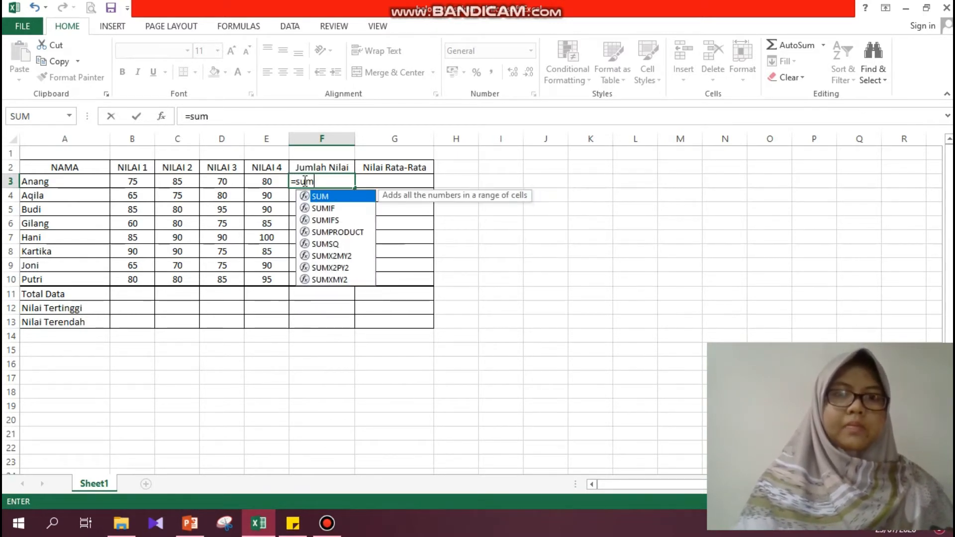
{"action": "double_click", "coordinate": [333, 201]}
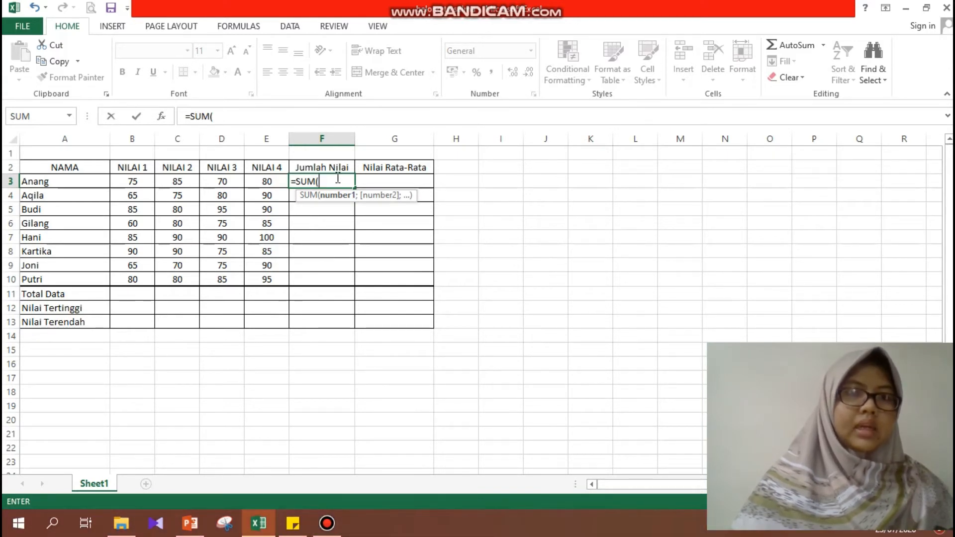
{"action": "left_click", "coordinate": [137, 182]}
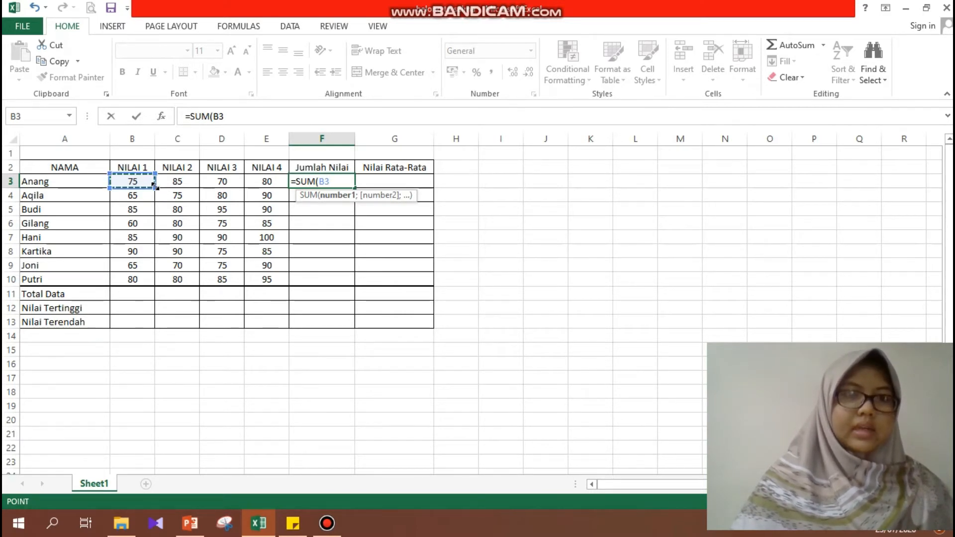
{"action": "left_click", "coordinate": [156, 186]}
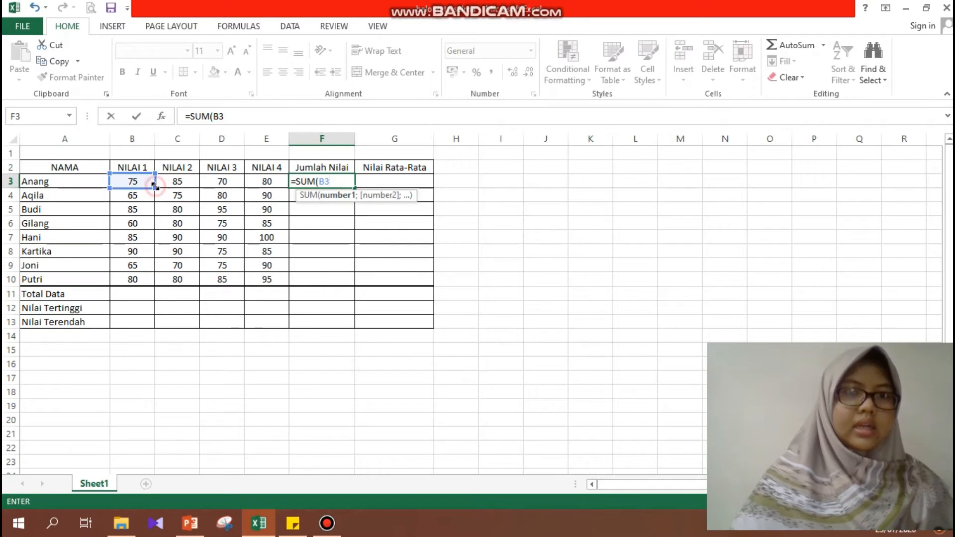
{"action": "left_click_drag", "start_coordinate": [155, 186], "coordinate": [275, 185]}
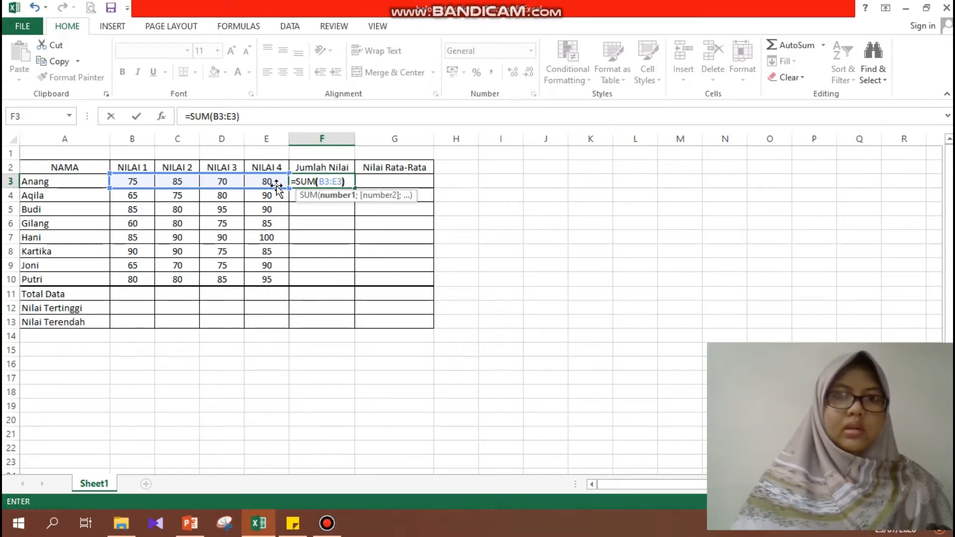
{"action": "type", "text": ")"}
{"action": "key", "text": "ctrl+Return"}
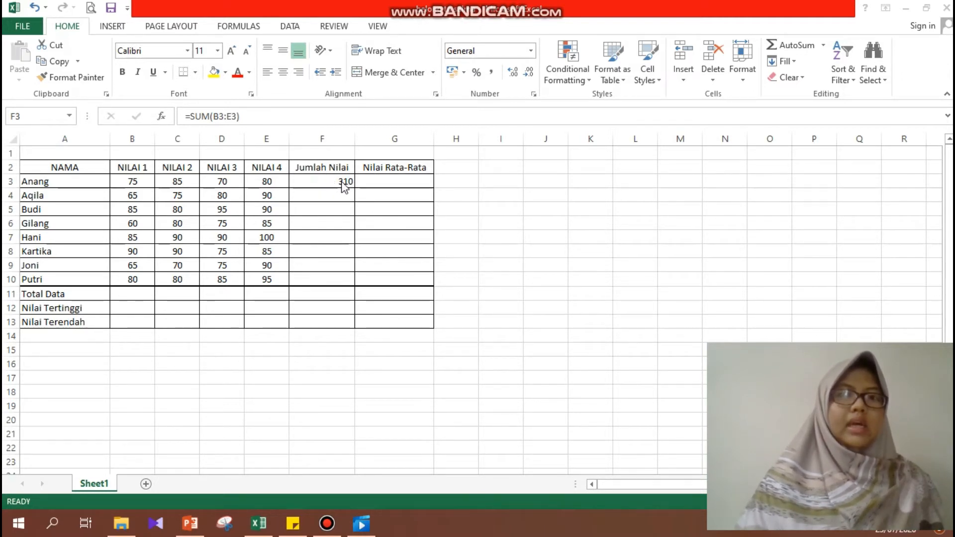
{"action": "left_click", "coordinate": [269, 116]}
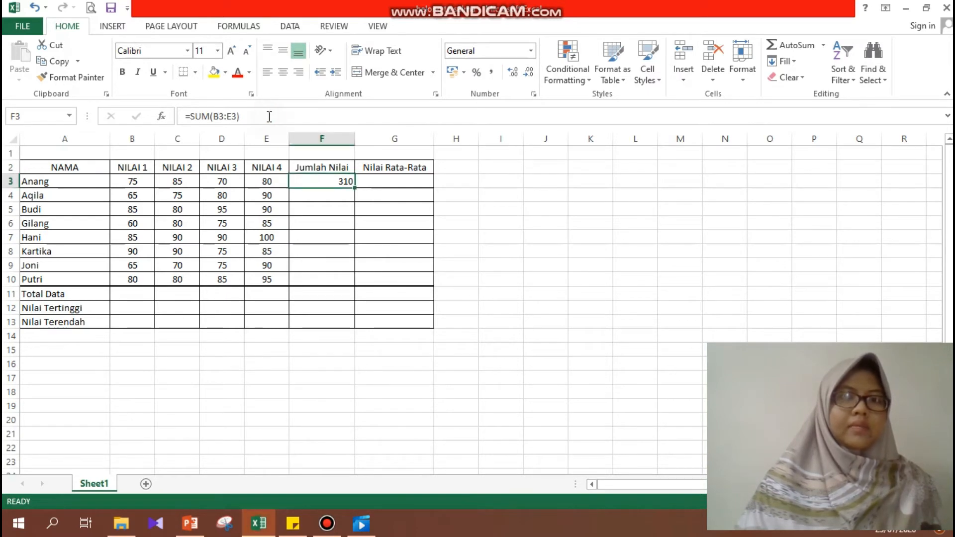
- Fill the sum formula from F3 down to F10 and check the copied formula in F7
{"action": "left_click", "coordinate": [332, 197]}
{"action": "left_click", "coordinate": [326, 215]}
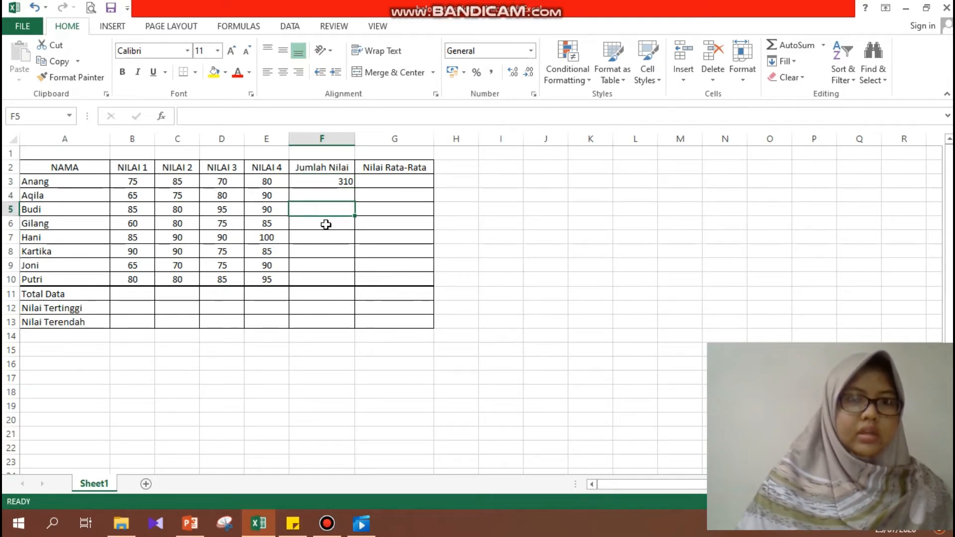
{"action": "left_click", "coordinate": [326, 224]}
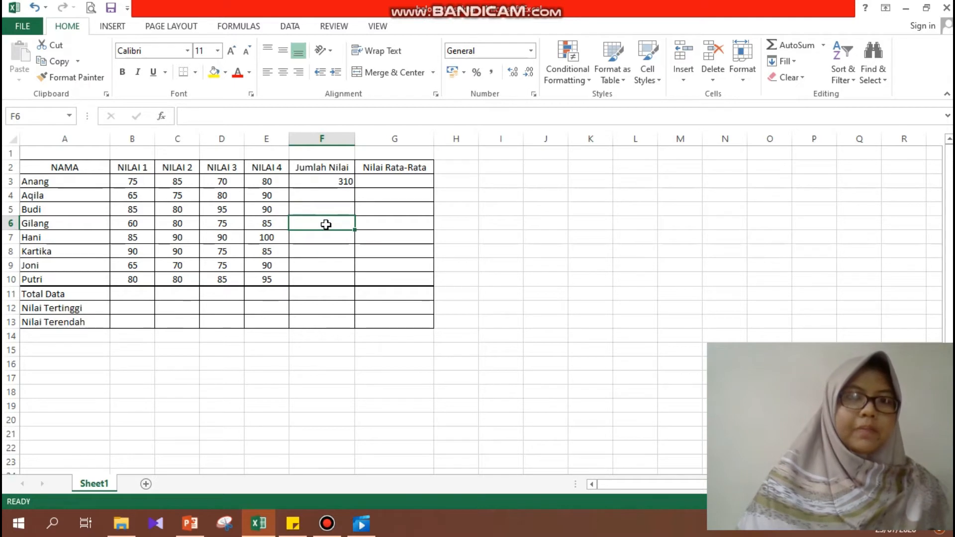
{"action": "left_click", "coordinate": [328, 194]}
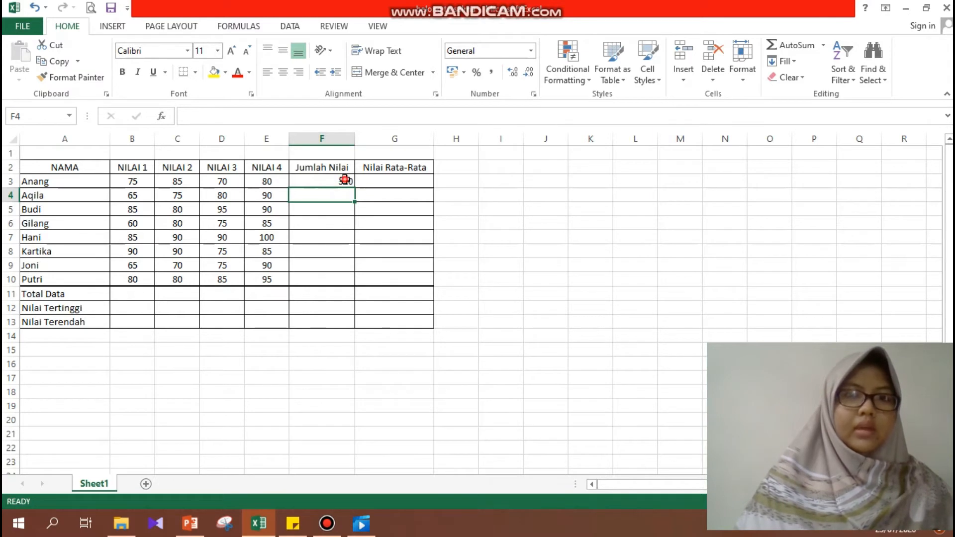
{"action": "left_click", "coordinate": [345, 180]}
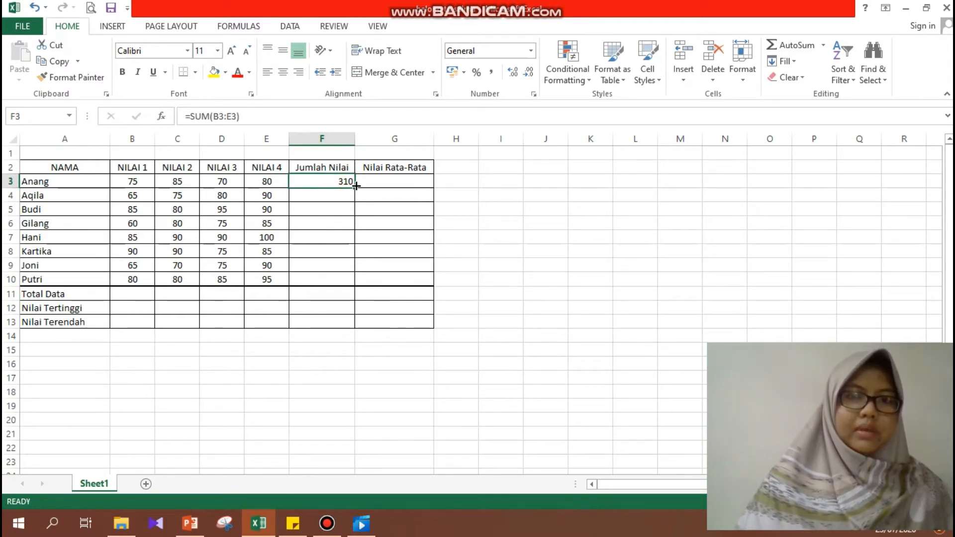
{"action": "left_click_drag", "start_coordinate": [356, 185], "coordinate": [348, 283]}
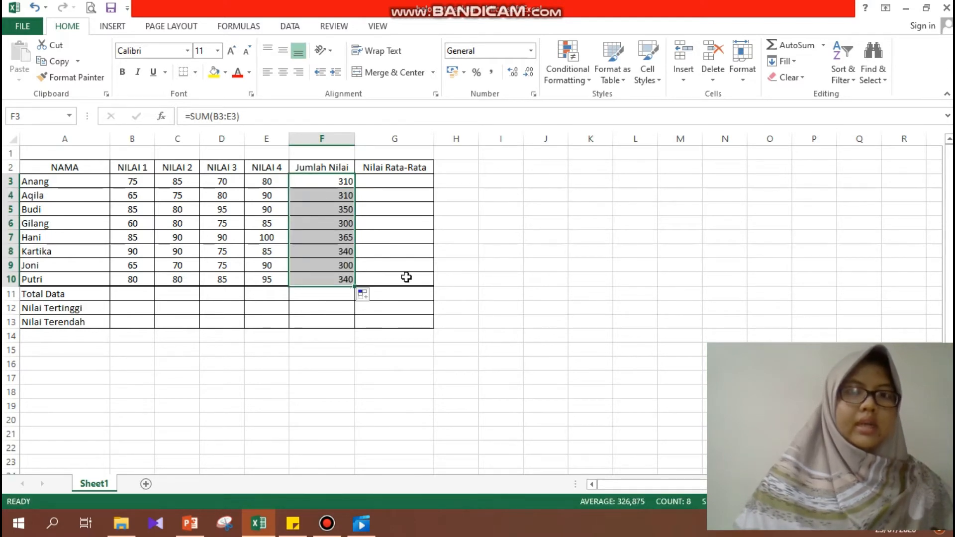
{"action": "left_click", "coordinate": [516, 292]}
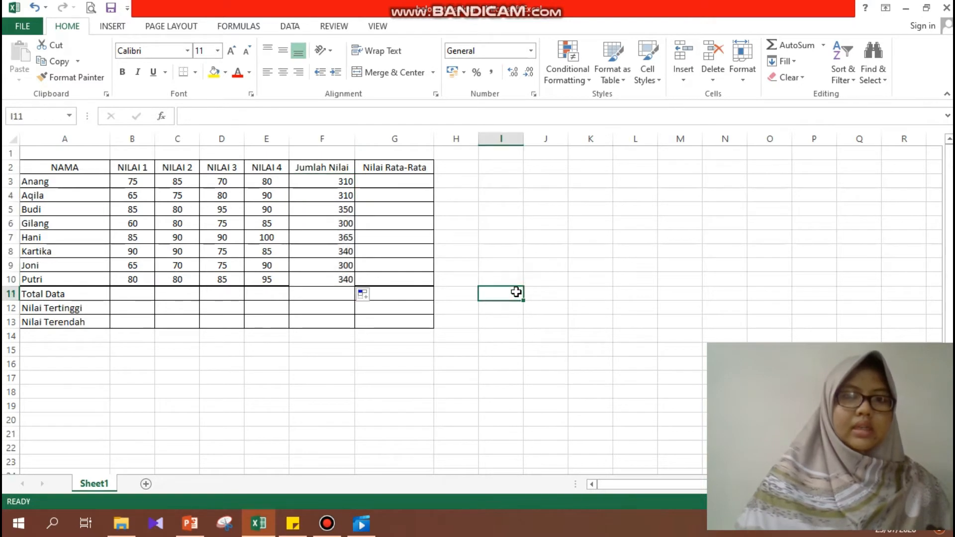
{"action": "left_click", "coordinate": [338, 238]}
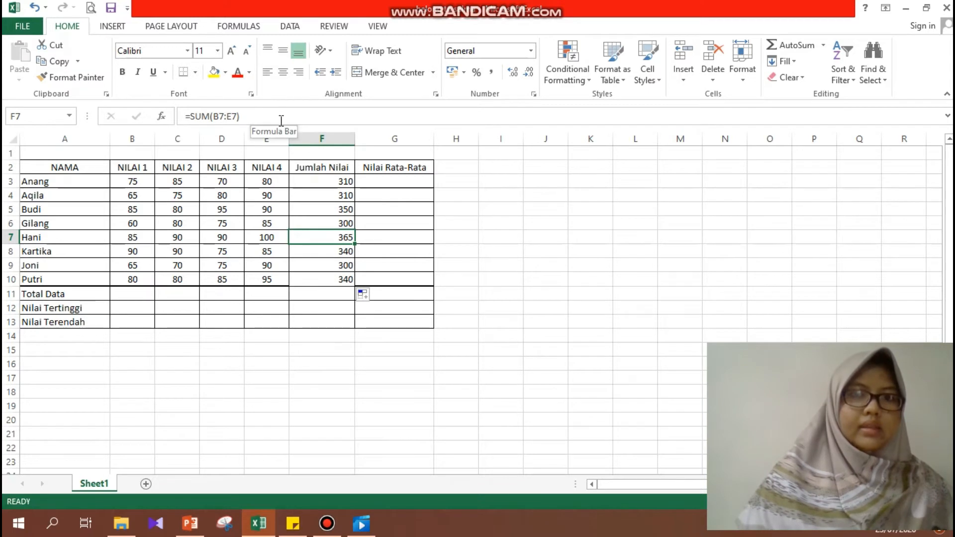
- Calculate the first student's Nilai Rata-Rata in G3 with the formula =AVERAGE(B3:E3)
{"action": "left_click", "coordinate": [406, 184]}
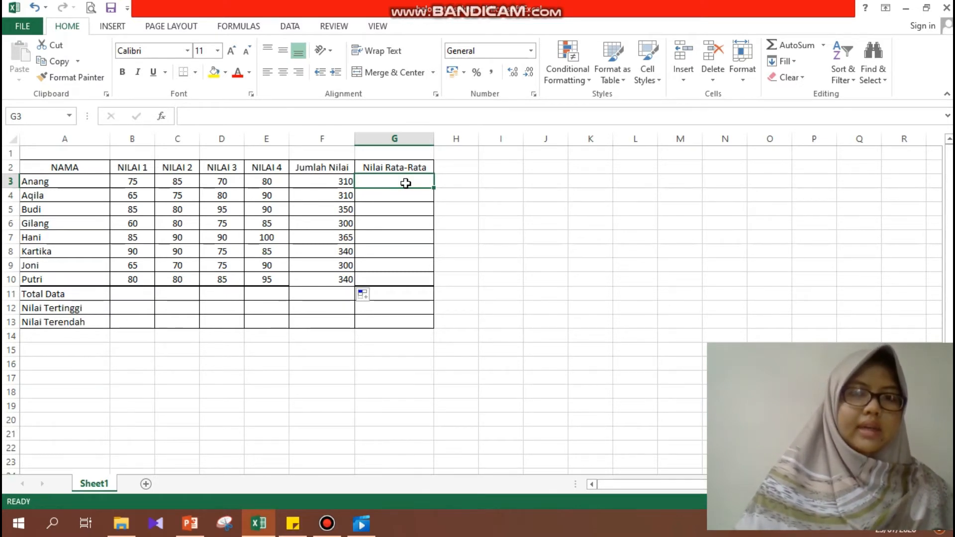
{"action": "type", "text": "="}
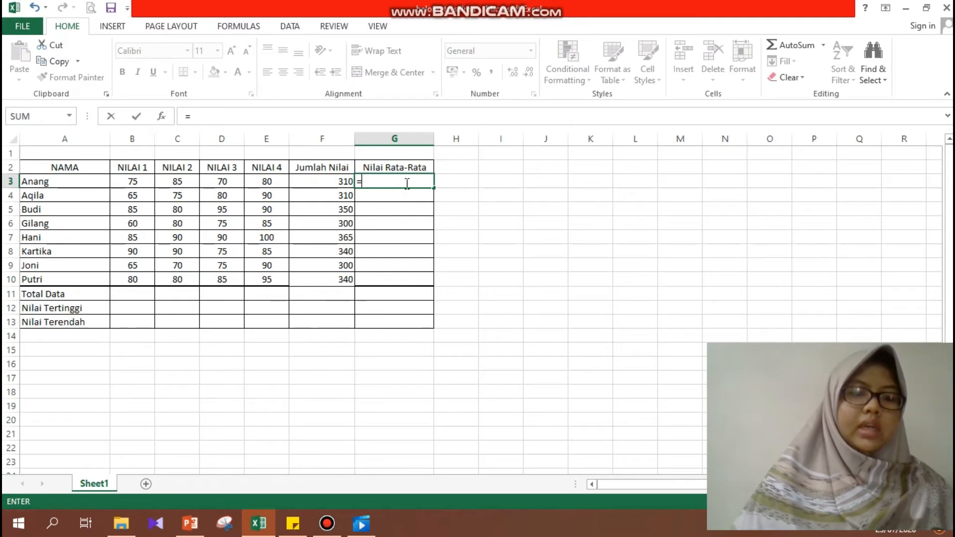
{"action": "type", "text": "a"}
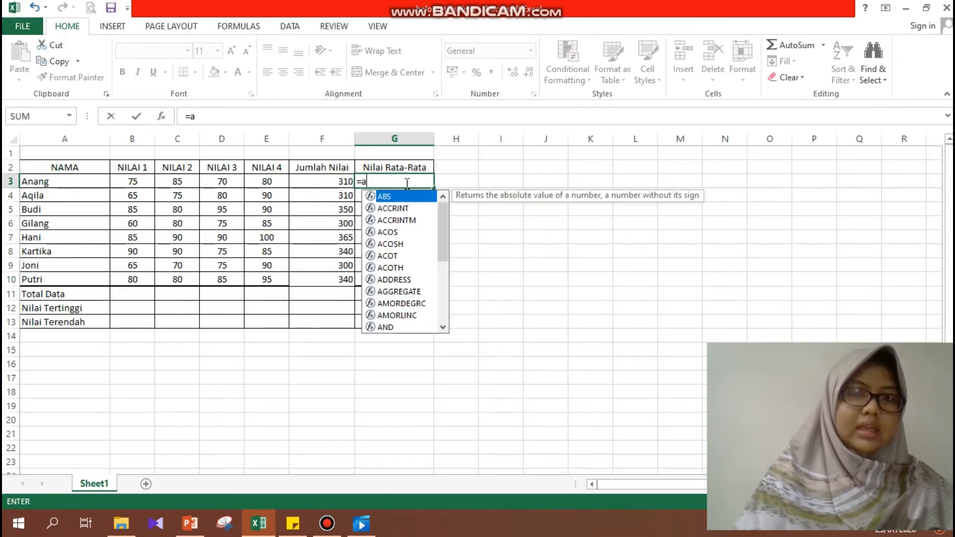
{"action": "type", "text": "verage"}
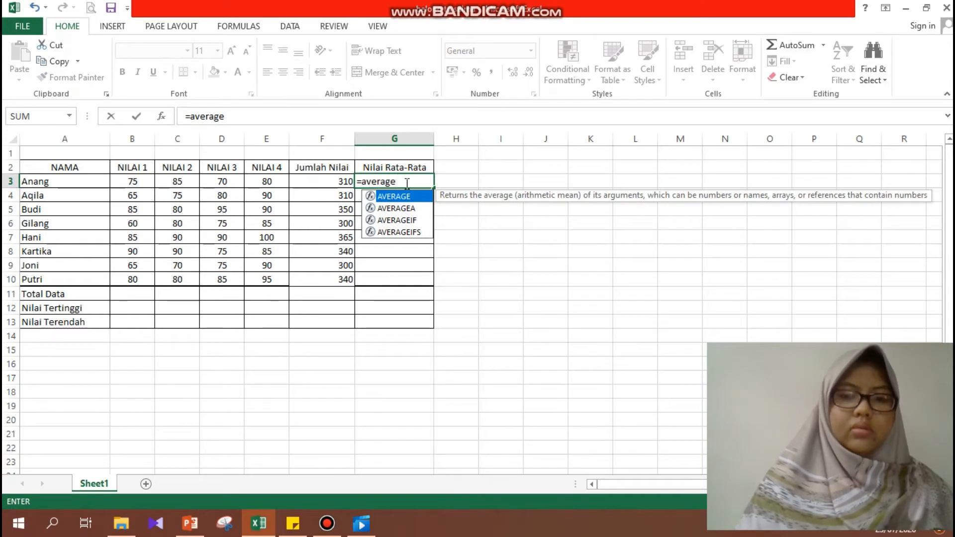
{"action": "type", "text": "("}
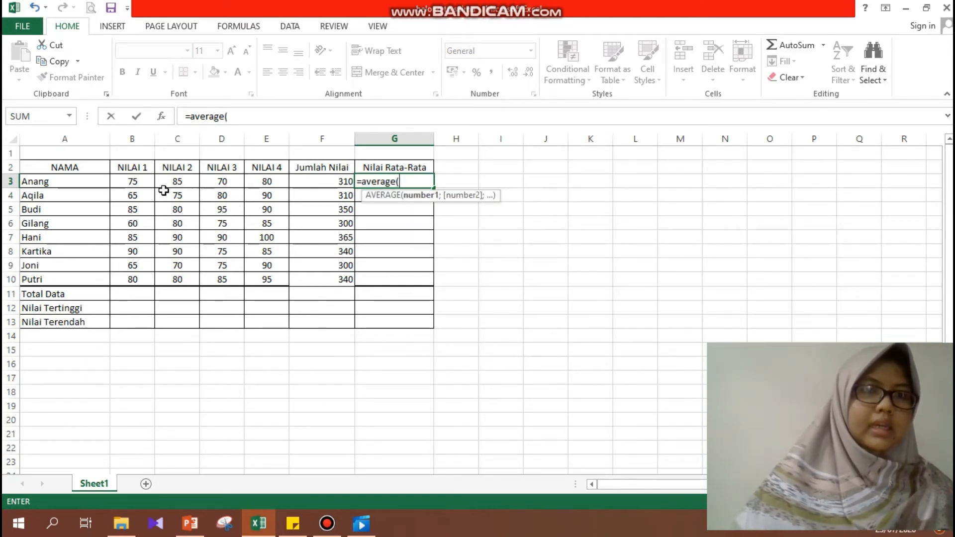
{"action": "left_click", "coordinate": [130, 184]}
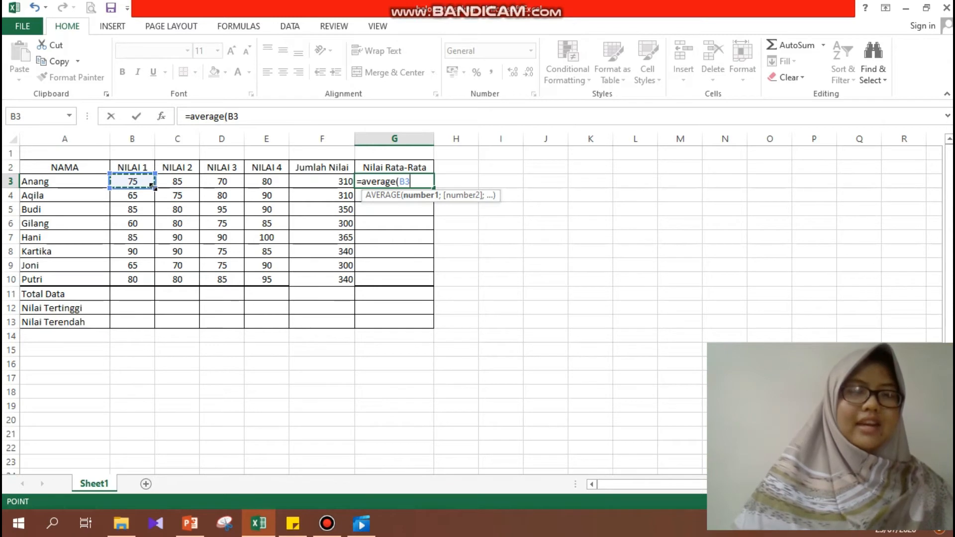
{"action": "left_click", "coordinate": [153, 187]}
{"action": "left_click_drag", "start_coordinate": [151, 185], "coordinate": [273, 184]}
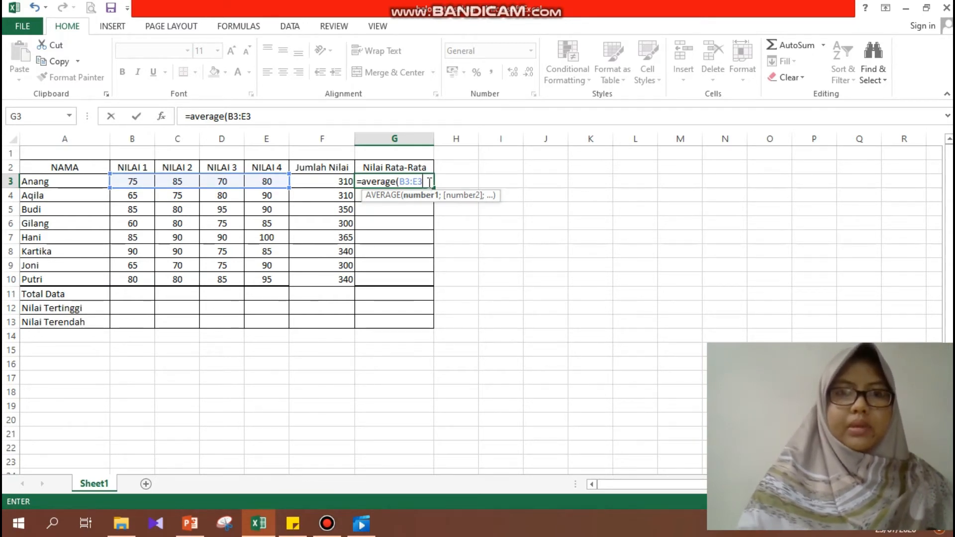
{"action": "type", "text": ")"}
{"action": "key", "text": "Return"}
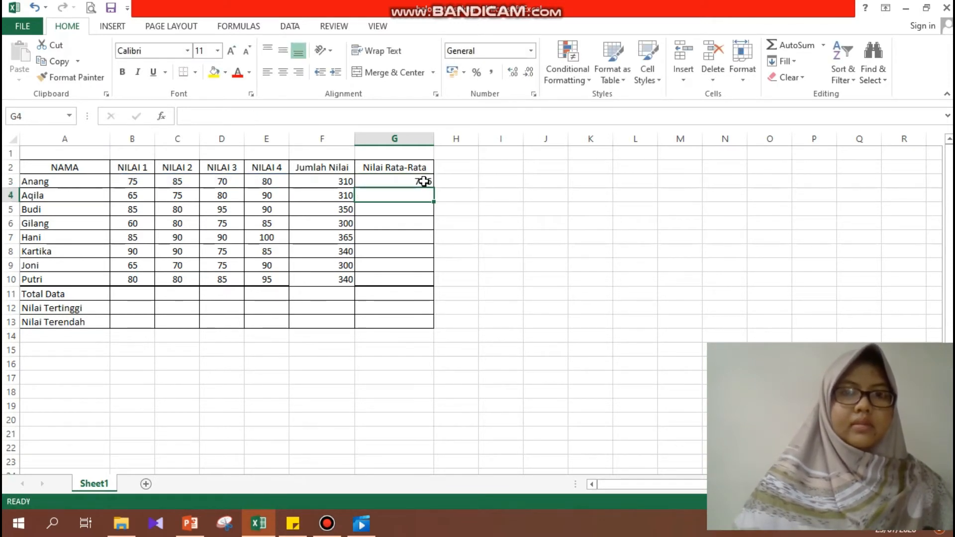
- Fill the average formula from G3 down to G10 for the remaining students
{"action": "left_click", "coordinate": [424, 181]}
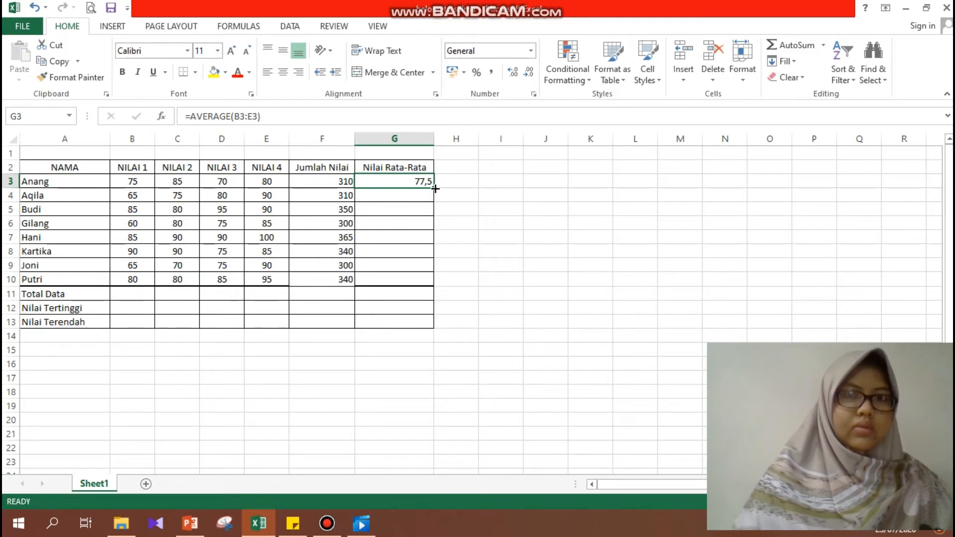
{"action": "left_click_drag", "start_coordinate": [436, 189], "coordinate": [425, 281]}
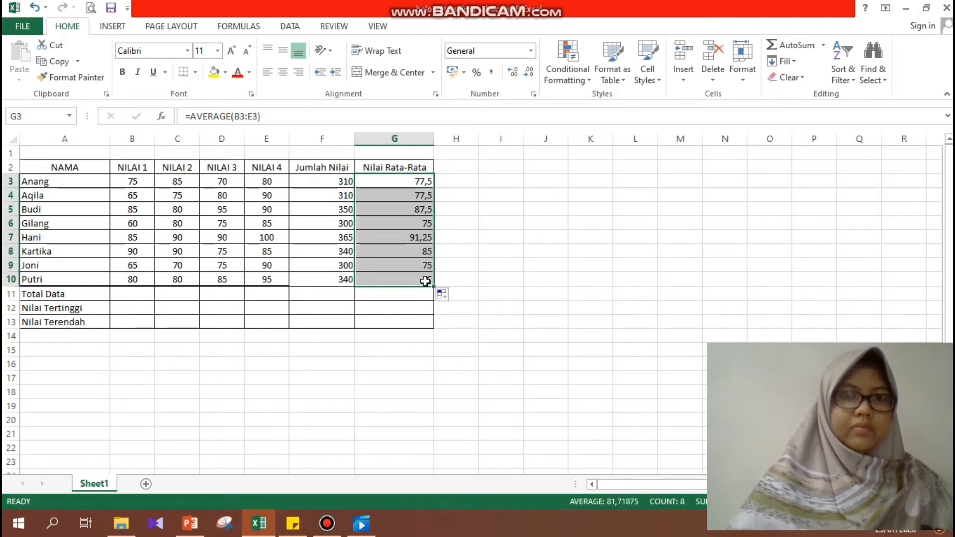
{"action": "left_click", "coordinate": [452, 278]}
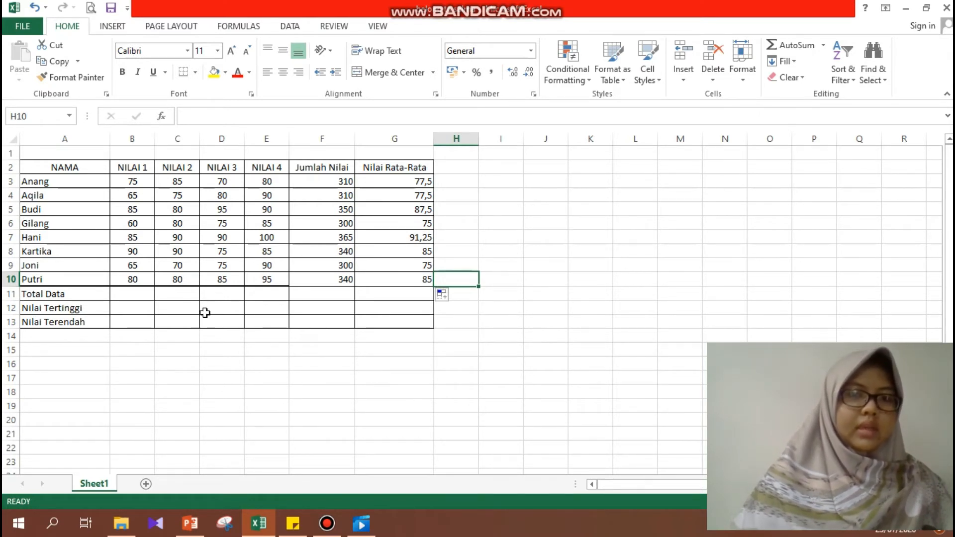
- Count the NILAI 1 entries in the Total Data cell B11 with the formula =COUNT(B3:B10)
{"action": "left_click", "coordinate": [130, 294]}
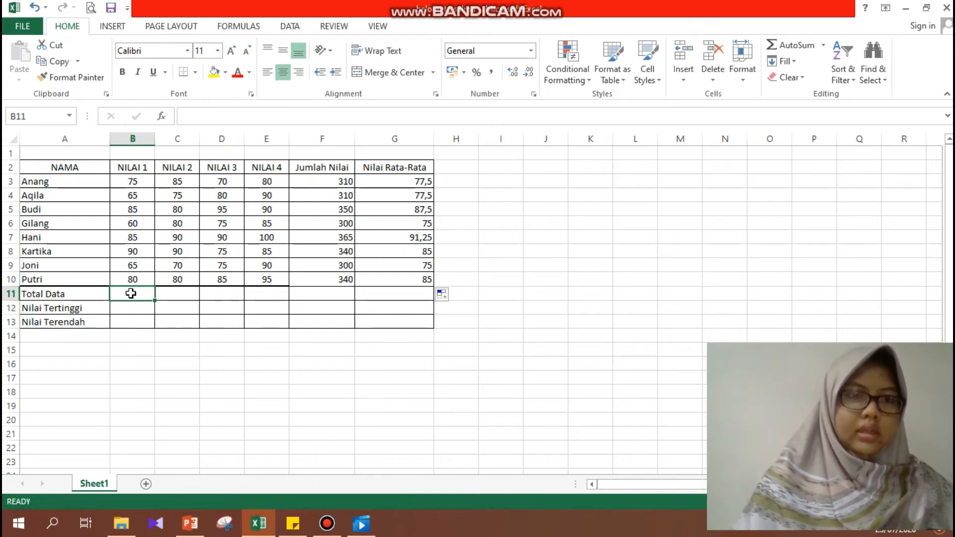
{"action": "type", "text": "="}
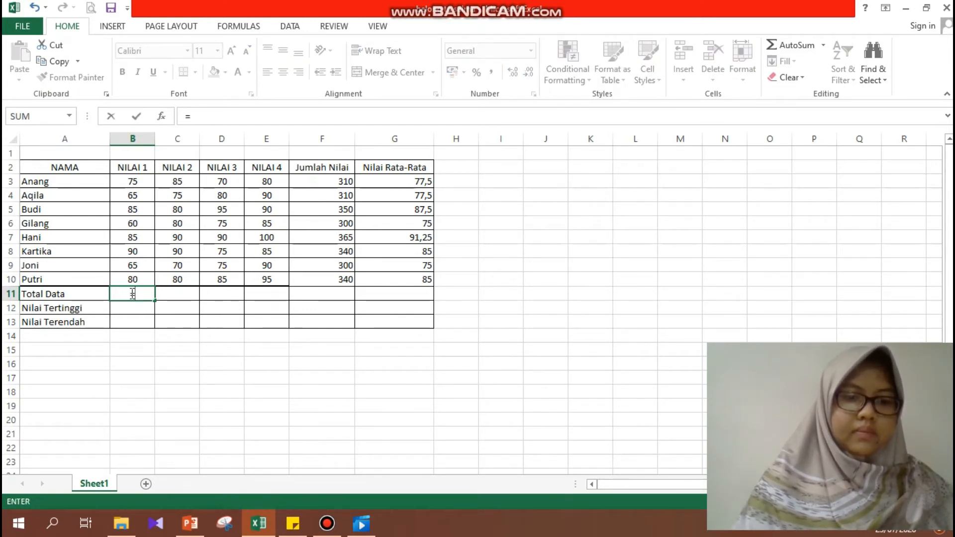
{"action": "type", "text": "count"}
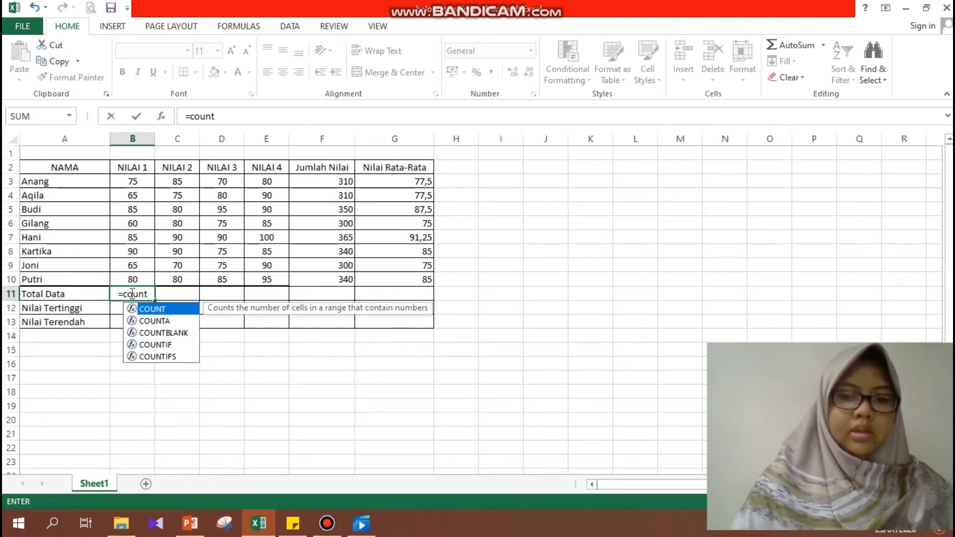
{"action": "type", "text": "("}
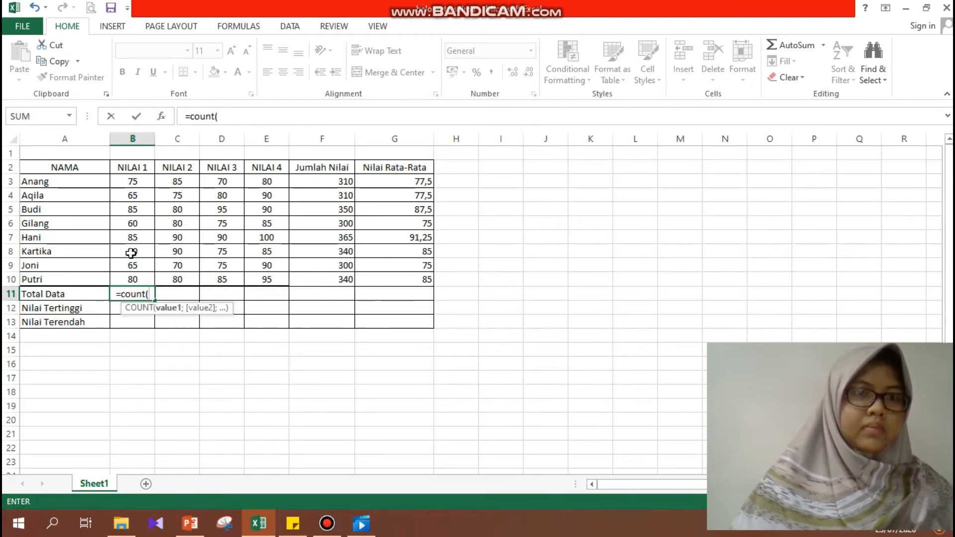
{"action": "left_click", "coordinate": [139, 182]}
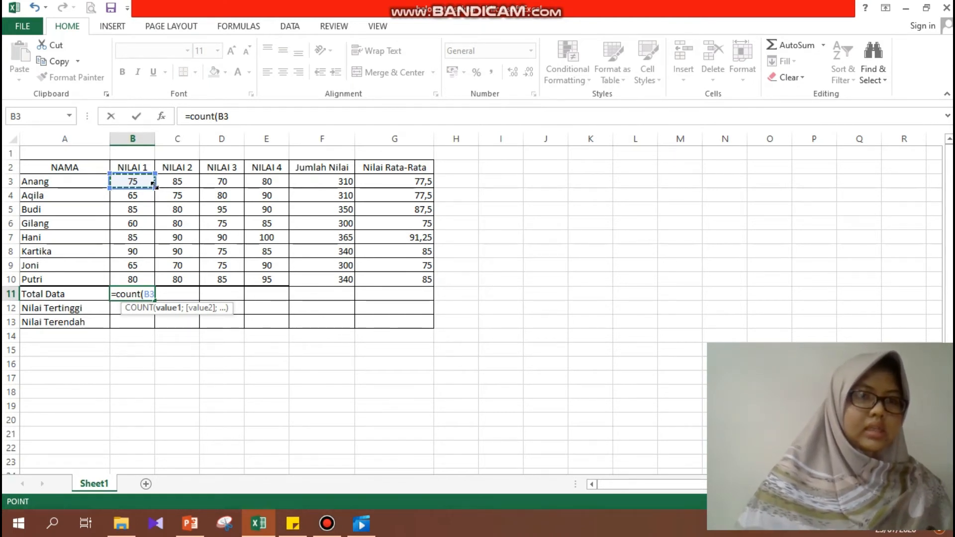
{"action": "left_click_drag", "start_coordinate": [154, 184], "coordinate": [155, 283]}
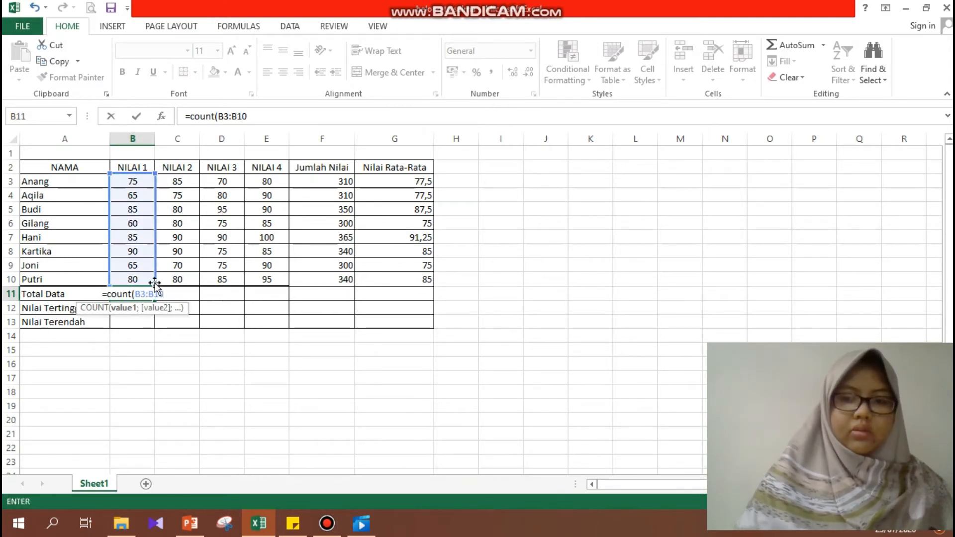
{"action": "type", "text": ")"}
{"action": "key", "text": "Return"}
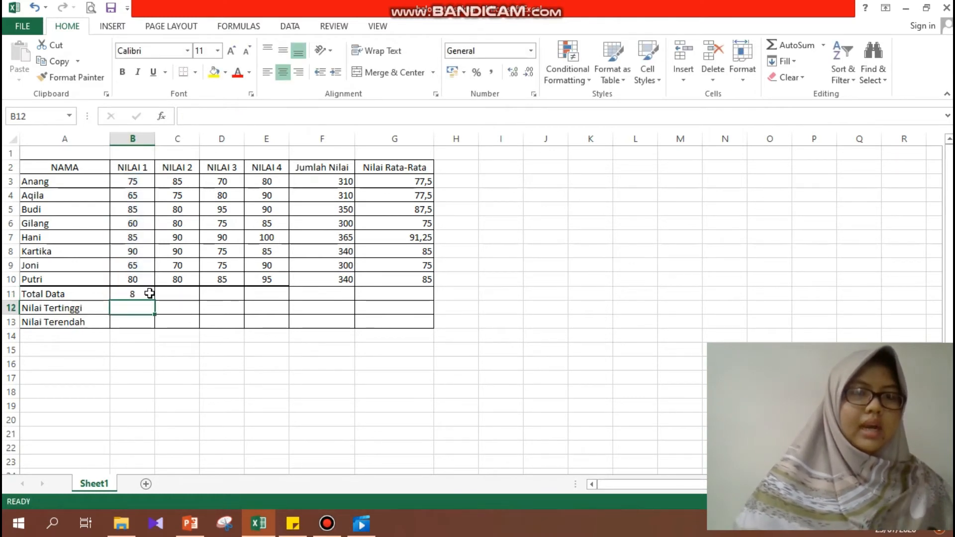
{"action": "left_click", "coordinate": [149, 294]}
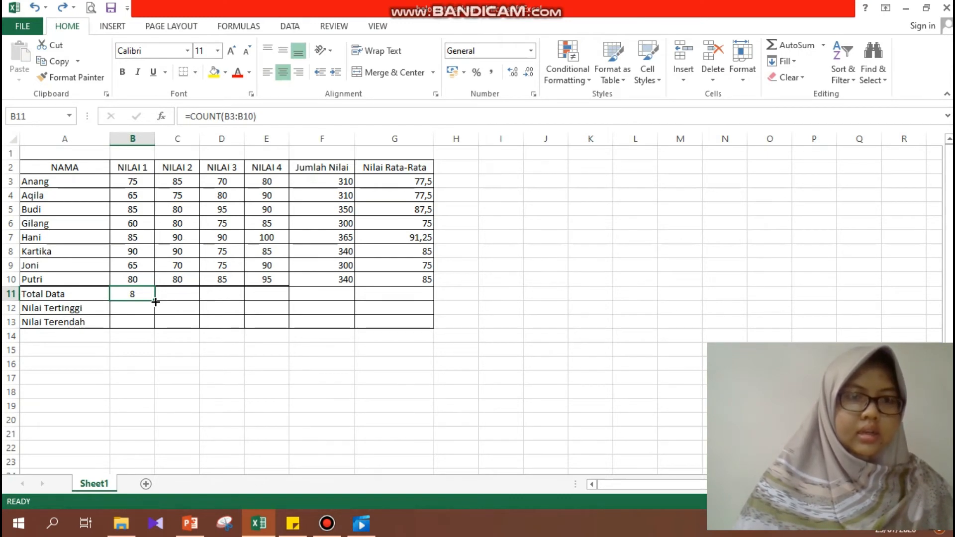
- Fill the count formula from B11 across to G11 in the Total Data row
{"action": "left_click_drag", "start_coordinate": [156, 302], "coordinate": [410, 289]}
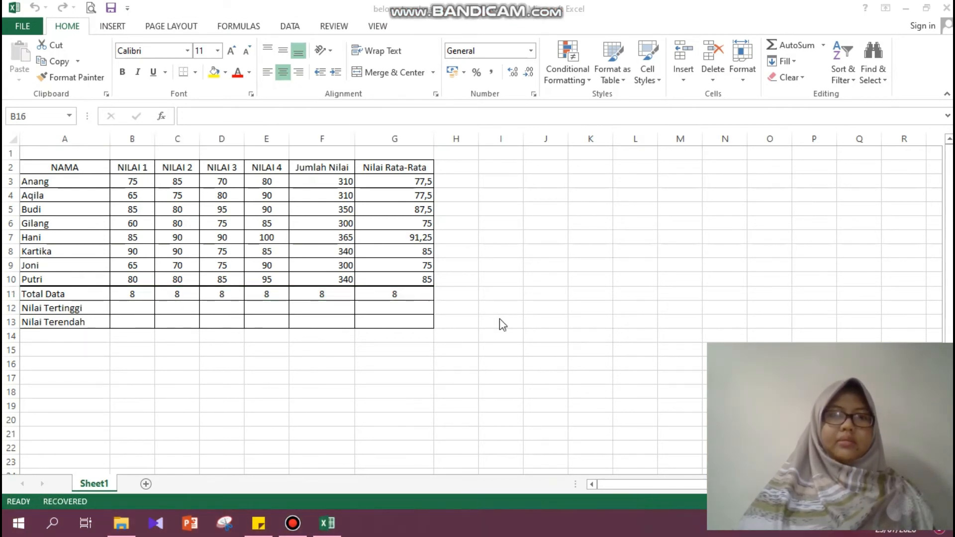
- Find the highest NILAI 1 score in the Nilai Tertinggi cell B12 with the formula =MAX(B3:B10)
{"action": "left_click", "coordinate": [133, 305]}
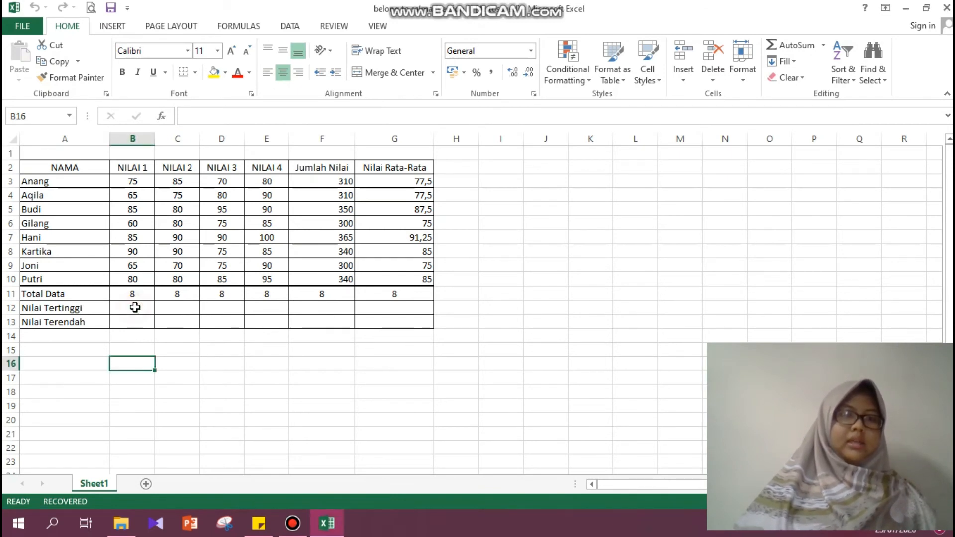
{"action": "left_click", "coordinate": [134, 308]}
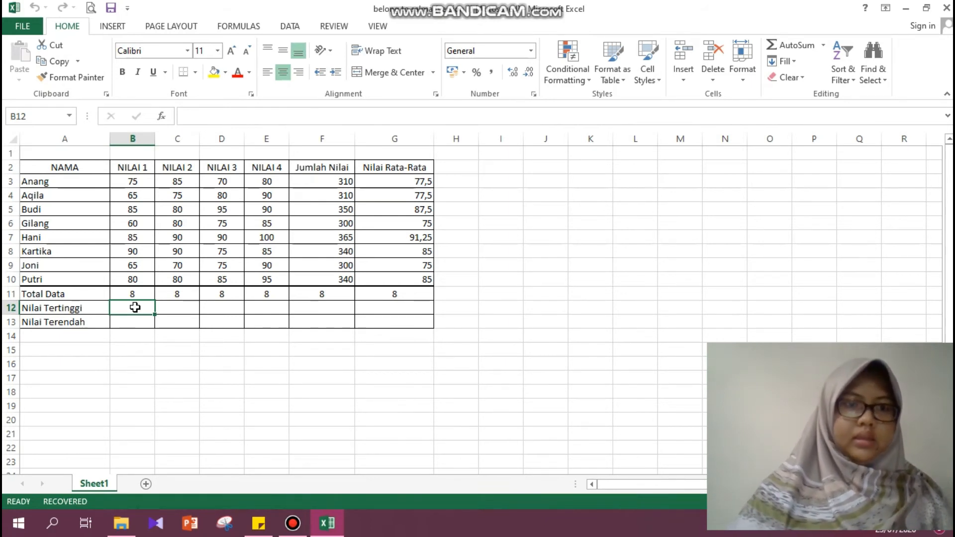
{"action": "type", "text": "="}
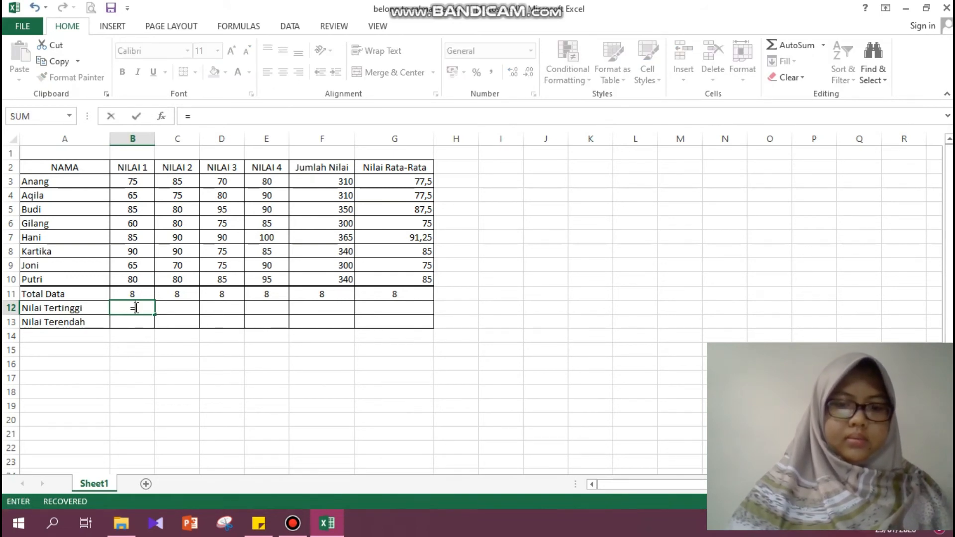
{"action": "type", "text": "max"}
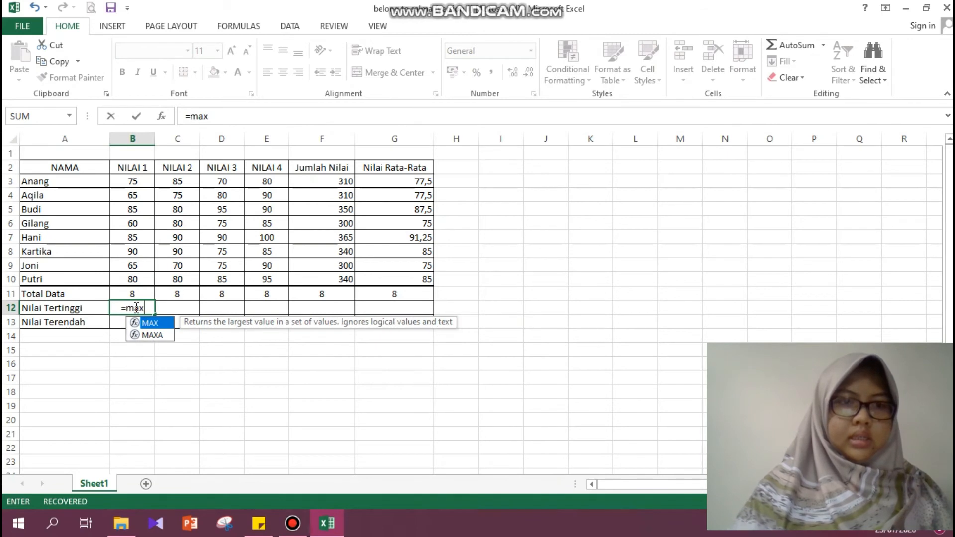
{"action": "type", "text": "("}
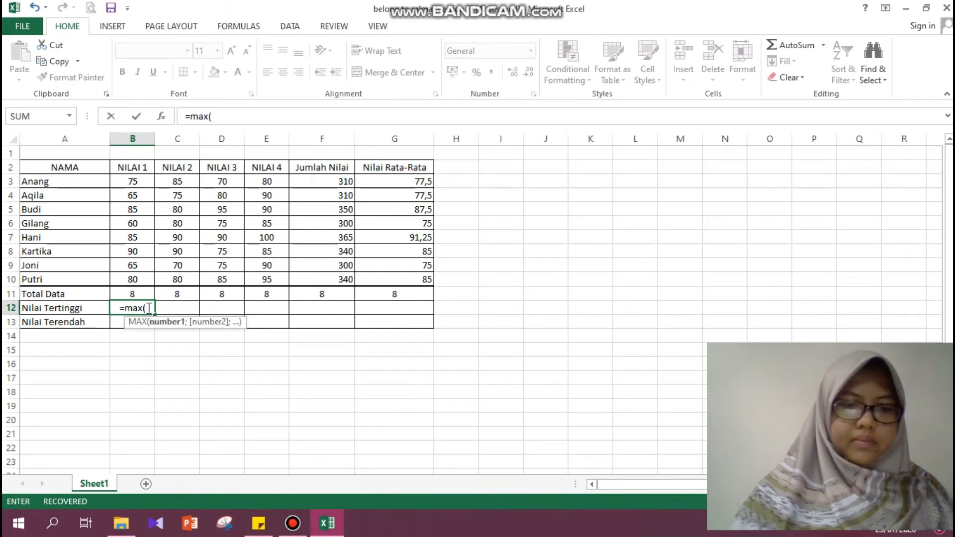
{"action": "type", "text": "b3"}
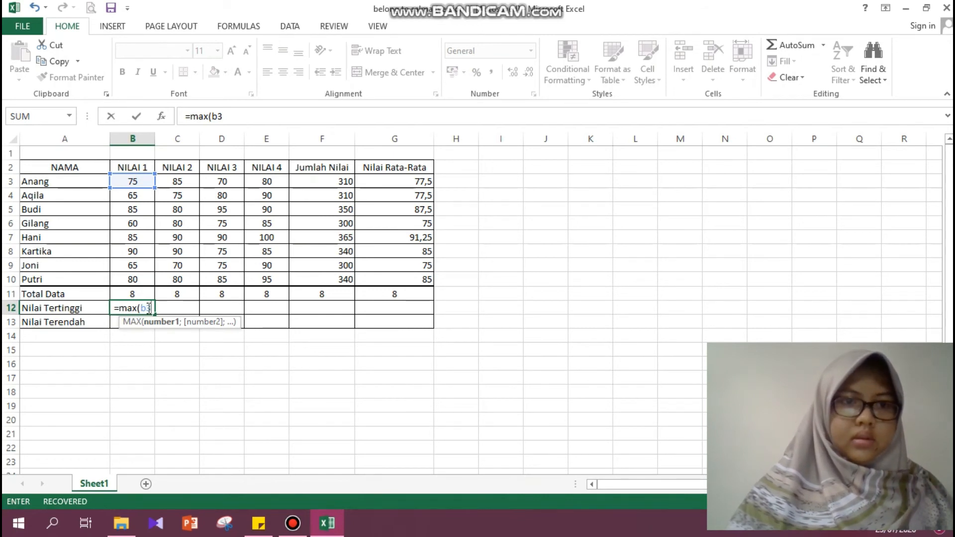
{"action": "type", "text": ":"}
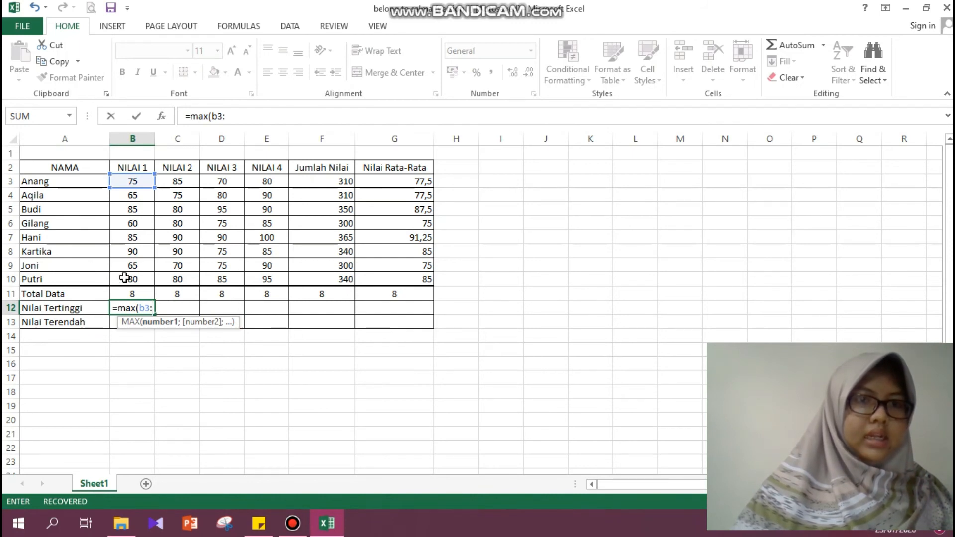
{"action": "type", "text": "b"}
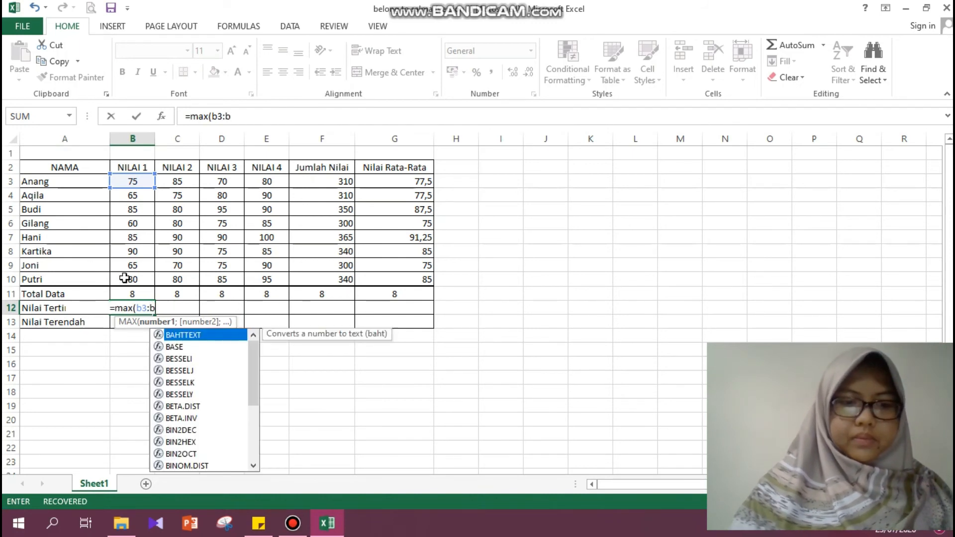
{"action": "type", "text": "10"}
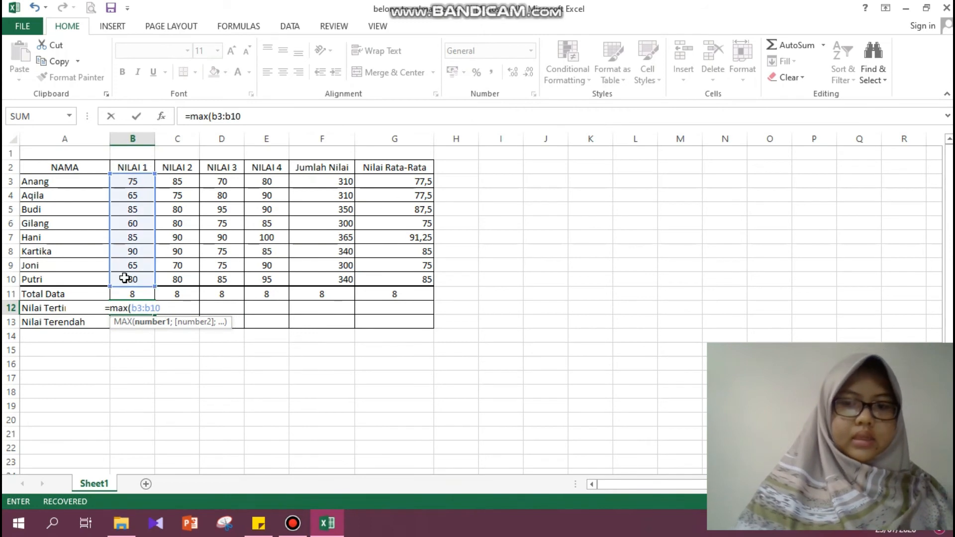
{"action": "type", "text": ")"}
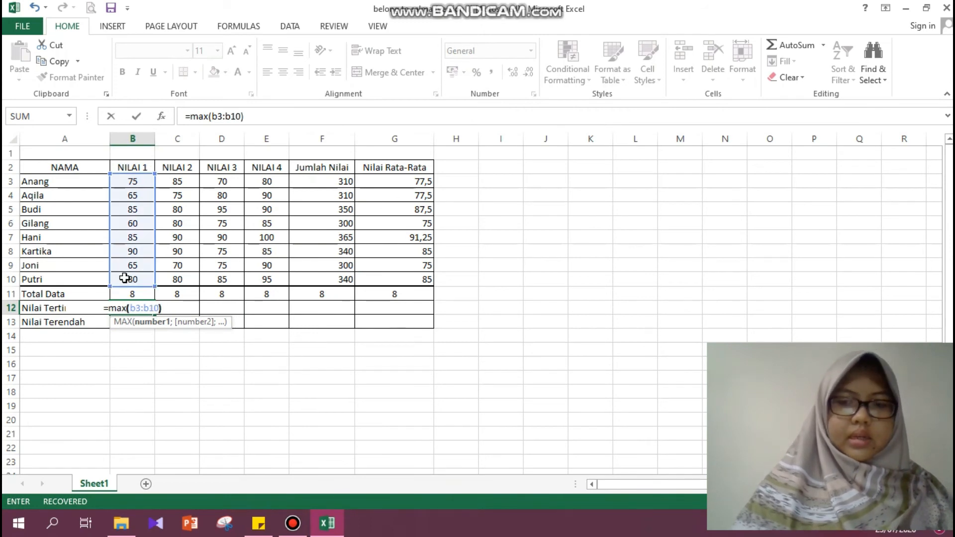
{"action": "key", "text": "Return"}
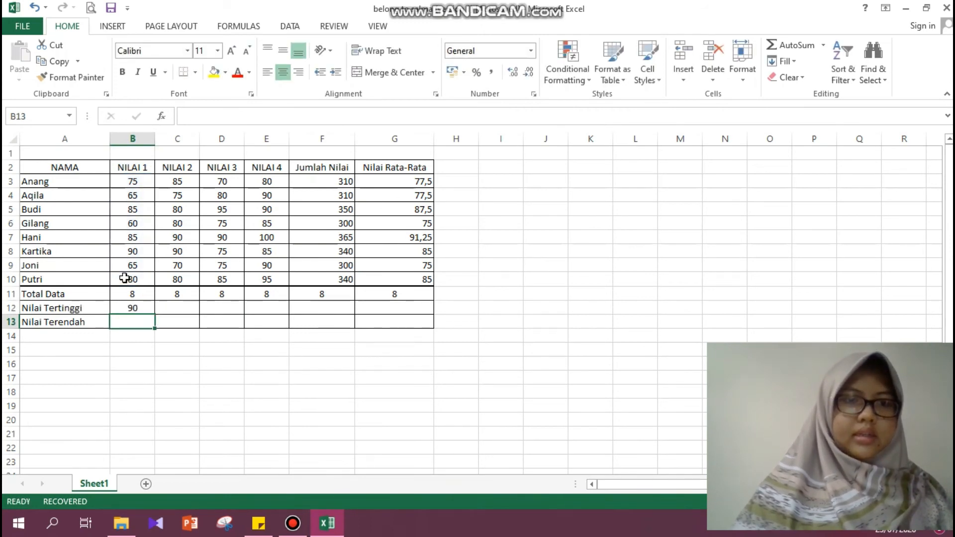
- Fill the maximum formula from B12 across to G12 in the Nilai Tertinggi row
{"action": "left_click", "coordinate": [130, 311]}
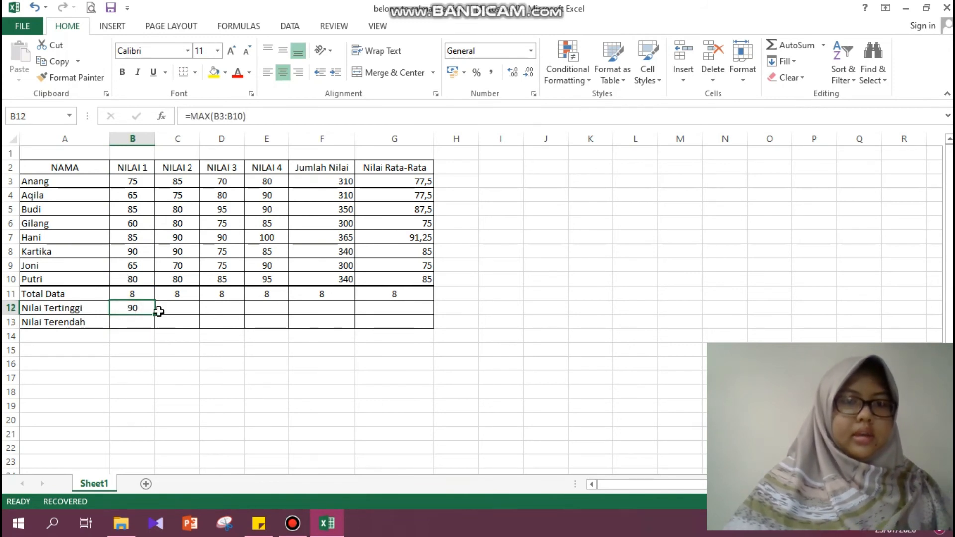
{"action": "left_click_drag", "start_coordinate": [155, 316], "coordinate": [409, 304]}
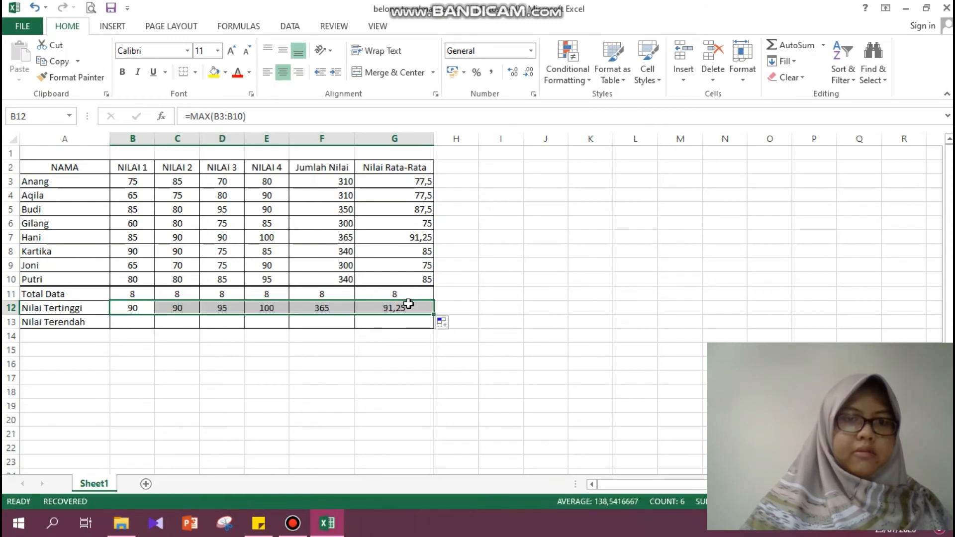
- Find the lowest NILAI 1 score in the Nilai Terendah cell B13 with the formula =MIN(B3:B10)
{"action": "left_click", "coordinate": [138, 324]}
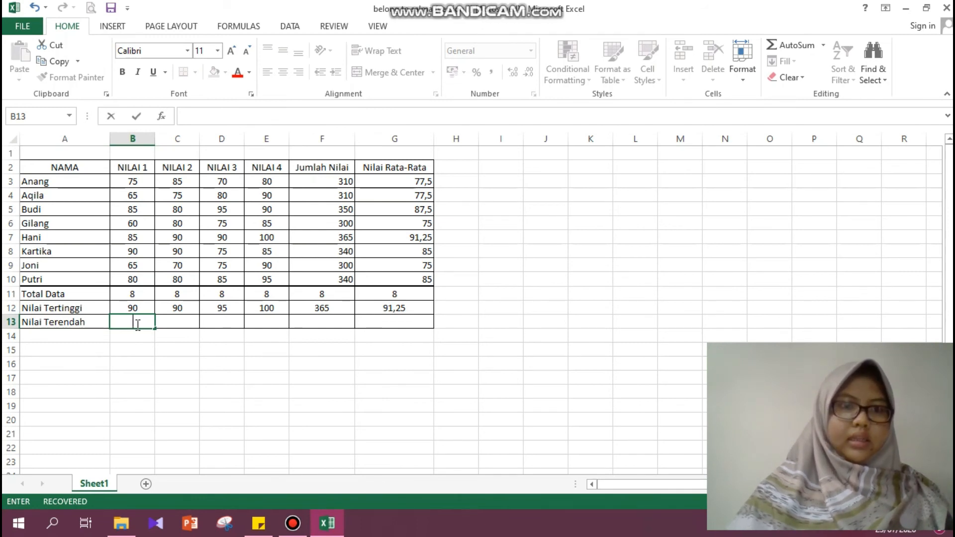
{"action": "type", "text": "=min"}
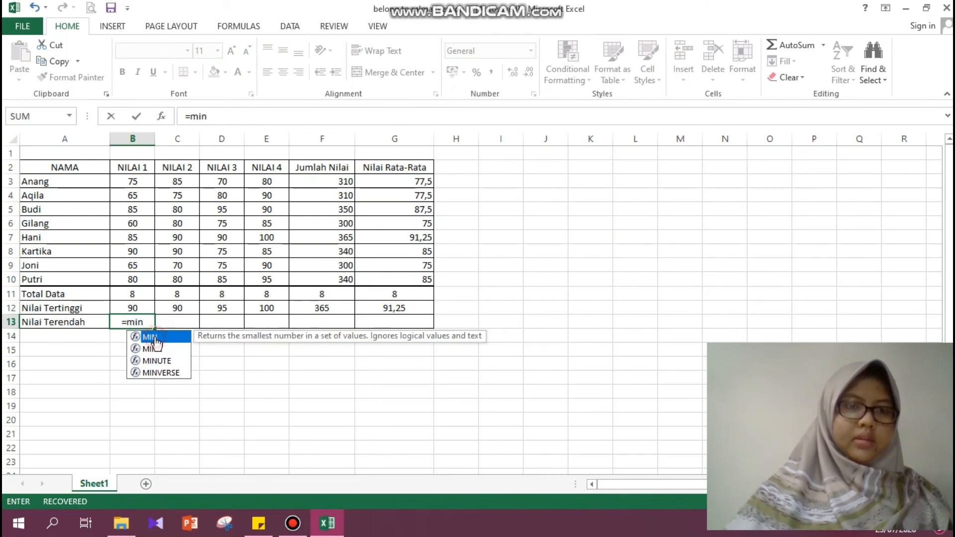
{"action": "double_click", "coordinate": [154, 338]}
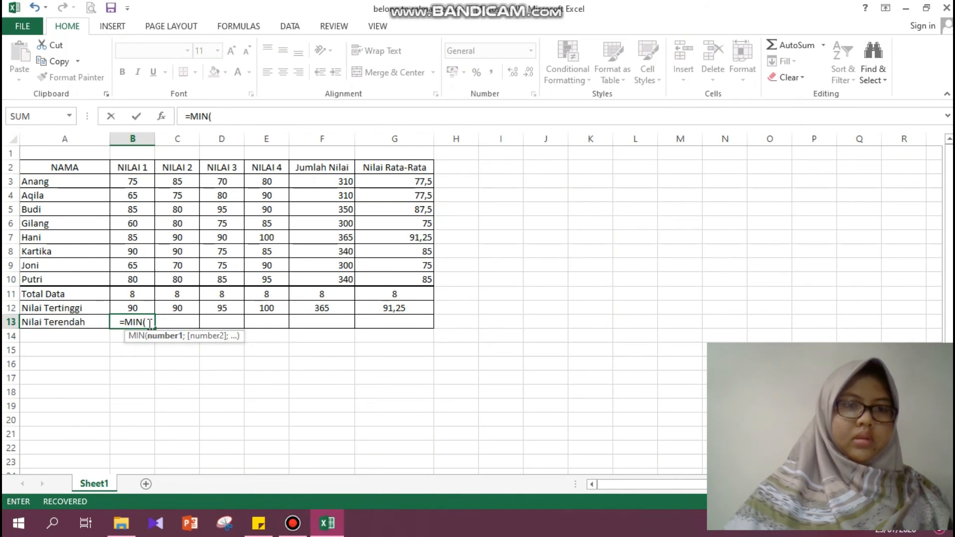
{"action": "left_click", "coordinate": [133, 181]}
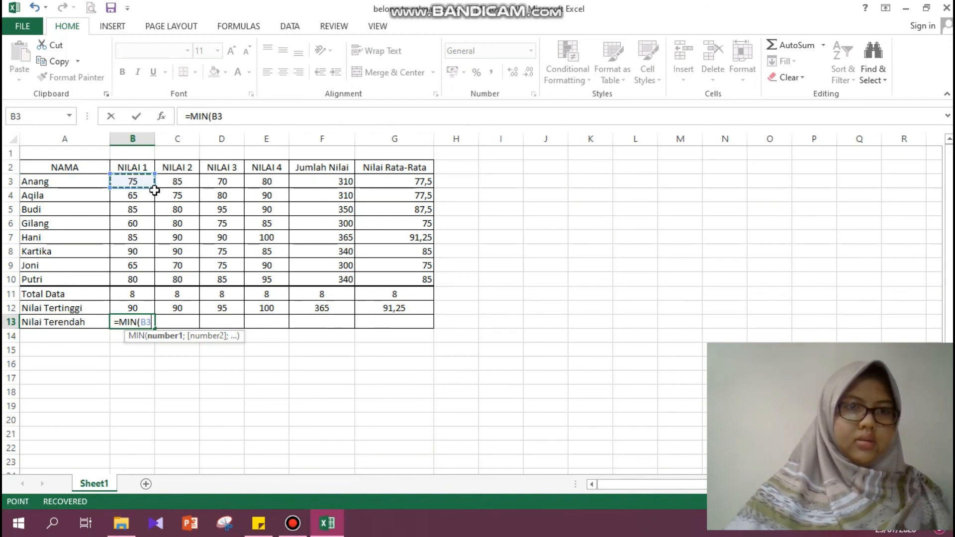
{"action": "left_click_drag", "start_coordinate": [155, 189], "coordinate": [153, 283]}
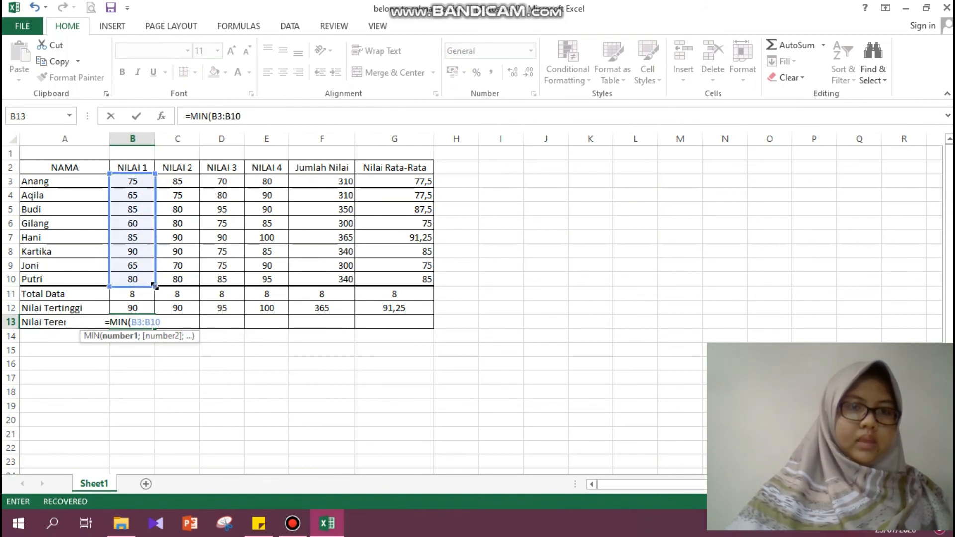
{"action": "type", "text": ")"}
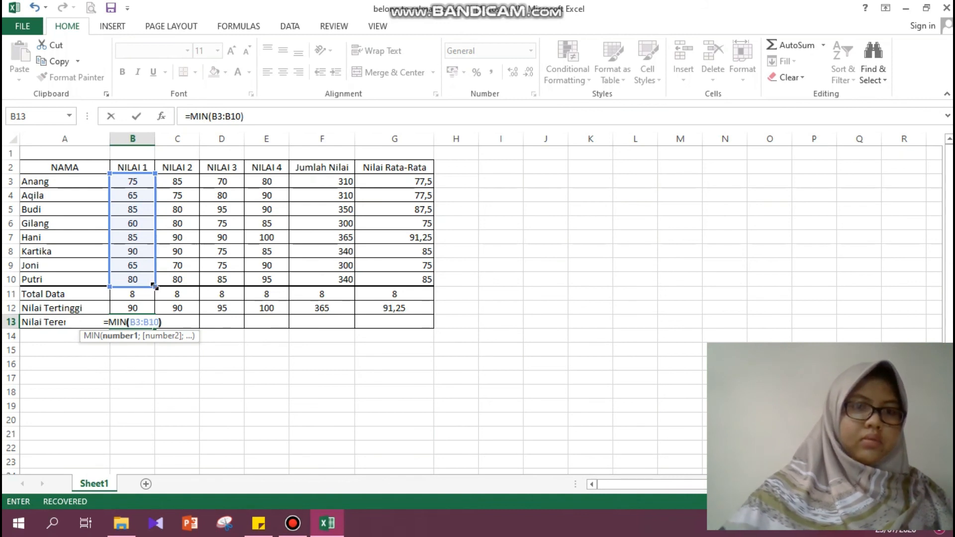
{"action": "key", "text": "Return"}
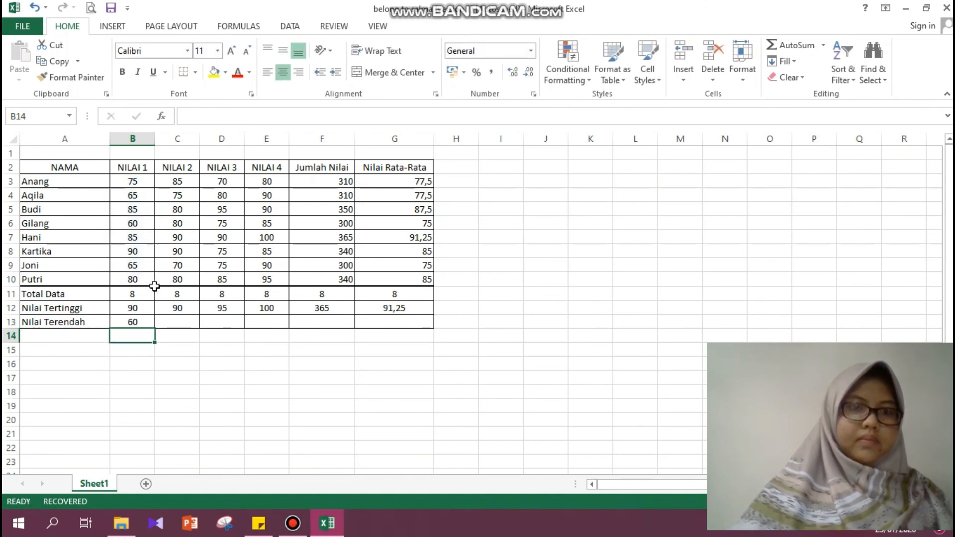
- Fill the minimum formula from B13 across to G13 in the Nilai Terendah row
{"action": "left_click", "coordinate": [129, 324]}
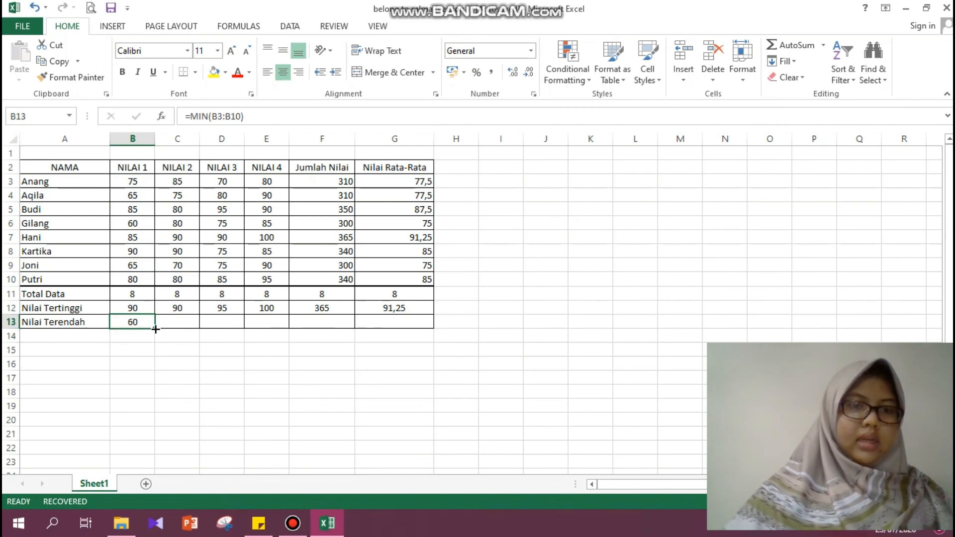
{"action": "left_click_drag", "start_coordinate": [156, 329], "coordinate": [431, 321]}
{"action": "left_click", "coordinate": [423, 350]}
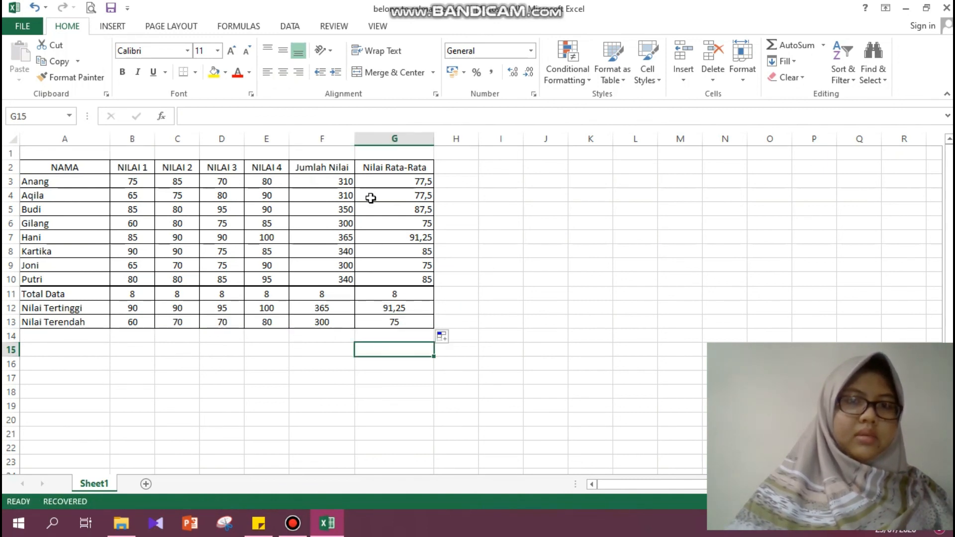
- Review the sum, average, count, maximum and minimum formulas in F3, G3, B11, B12 and B13
{"action": "left_click", "coordinate": [329, 182]}
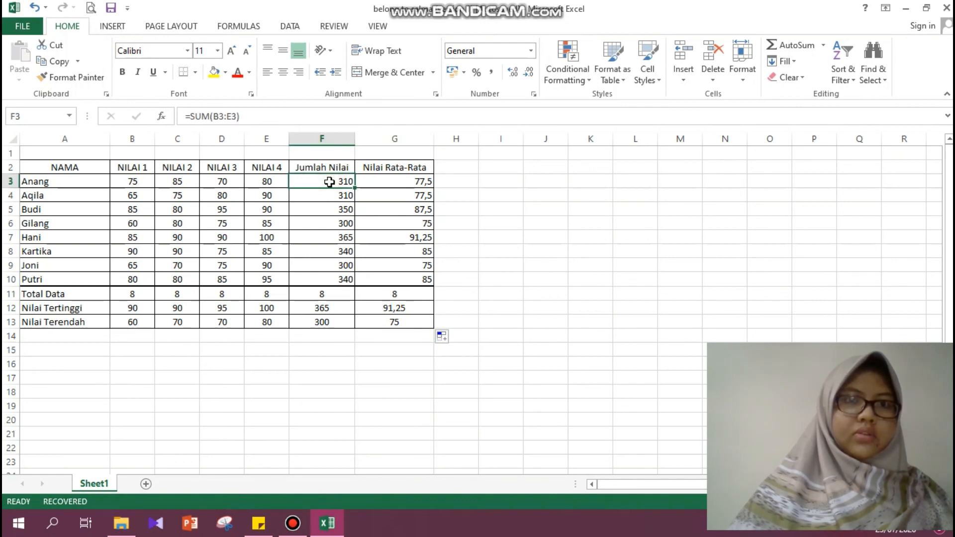
{"action": "left_click", "coordinate": [384, 187]}
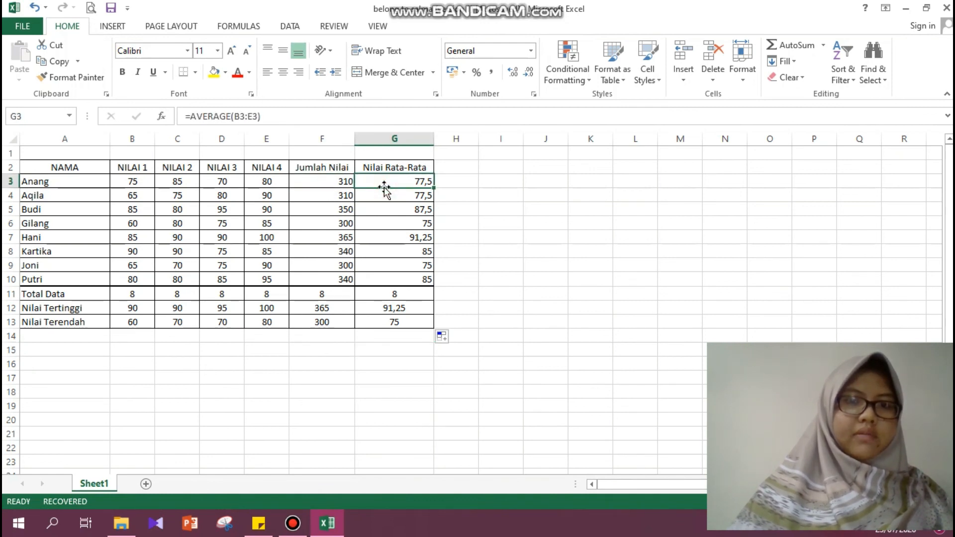
{"action": "left_click", "coordinate": [127, 299]}
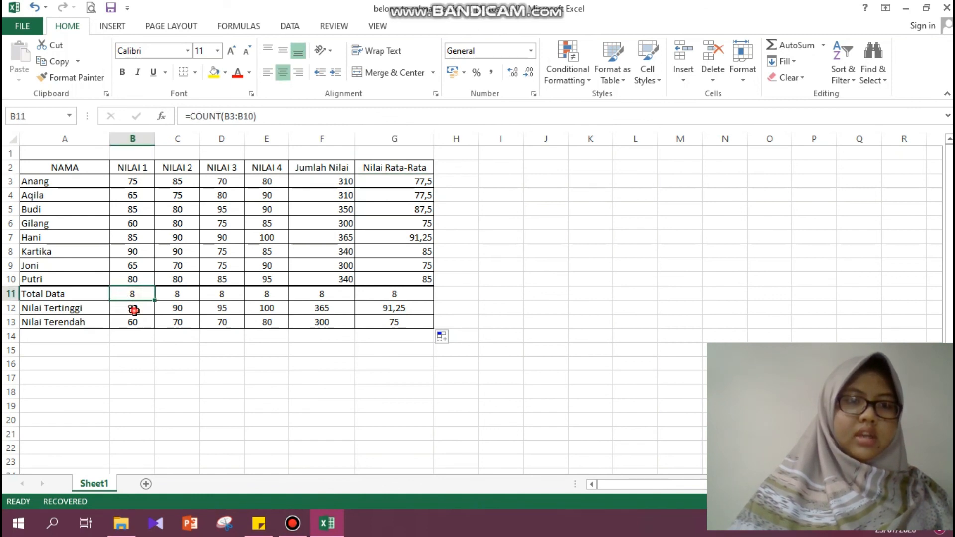
{"action": "left_click", "coordinate": [133, 309]}
{"action": "left_click", "coordinate": [151, 323]}
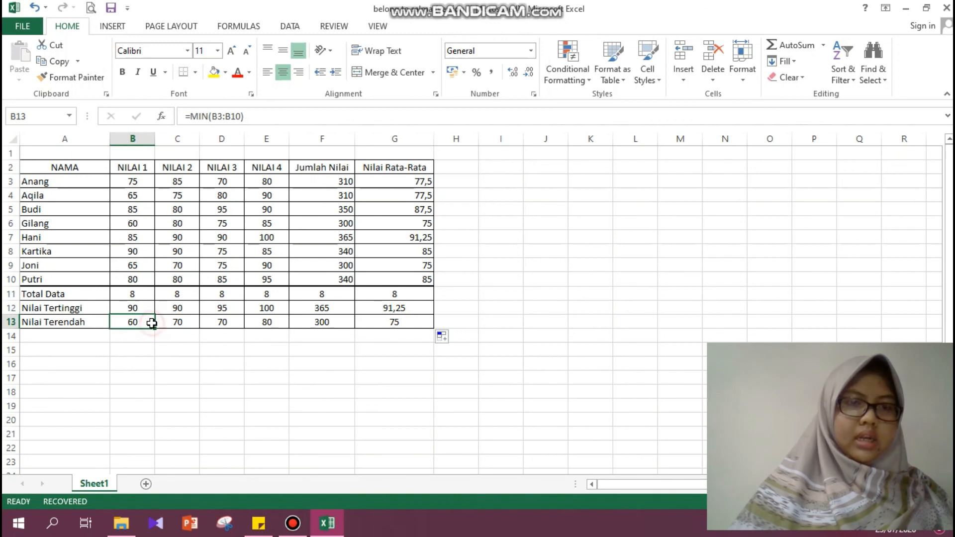